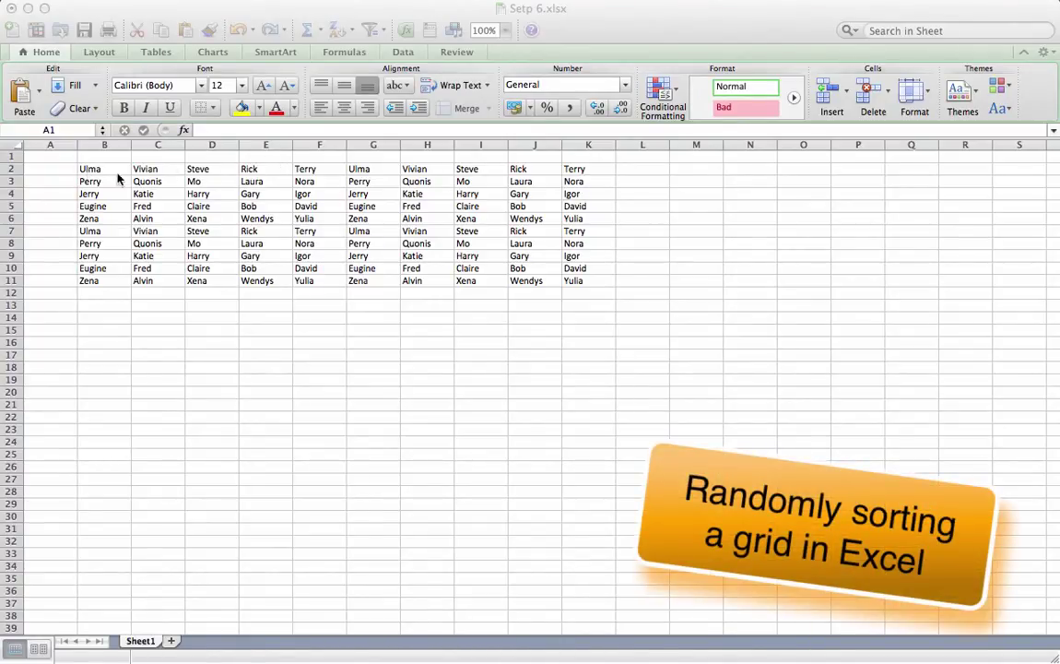
# Select the name grid B2:K11, then deselect it and pick Perry's cell B3
pyautogui.moveTo(92, 168); pyautogui.dragTo(574, 285)
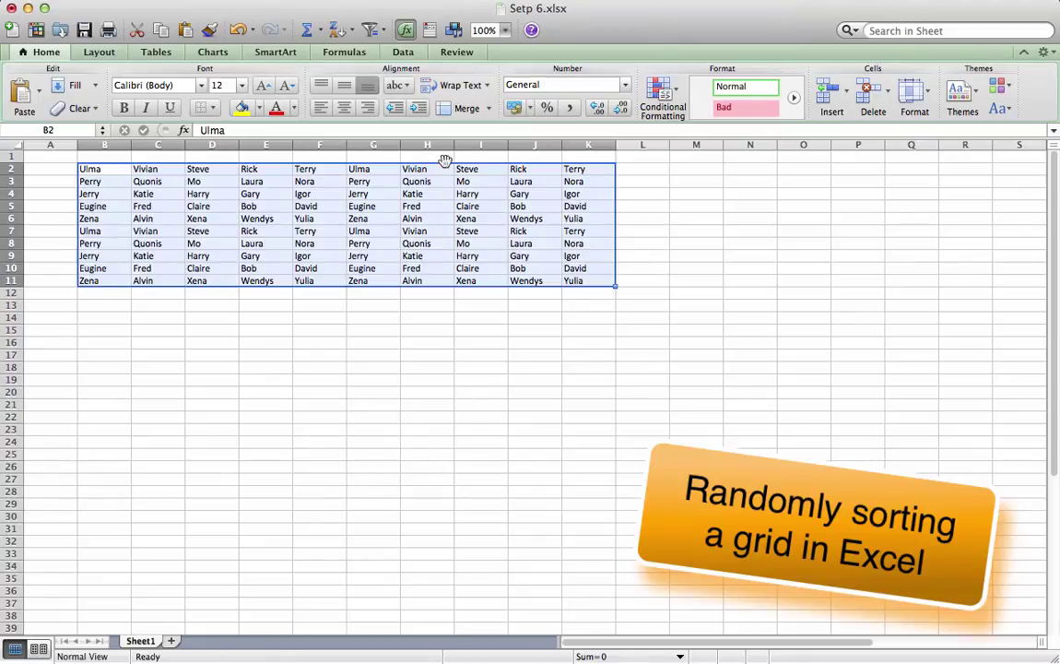
pyautogui.click(290, 195)
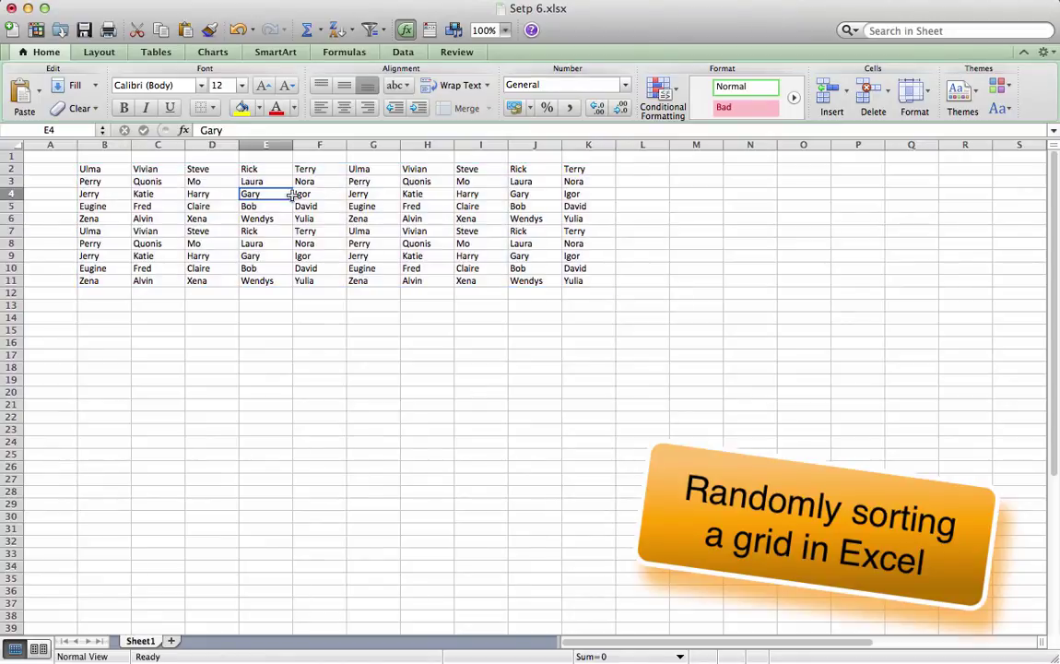
pyautogui.click(93, 181)
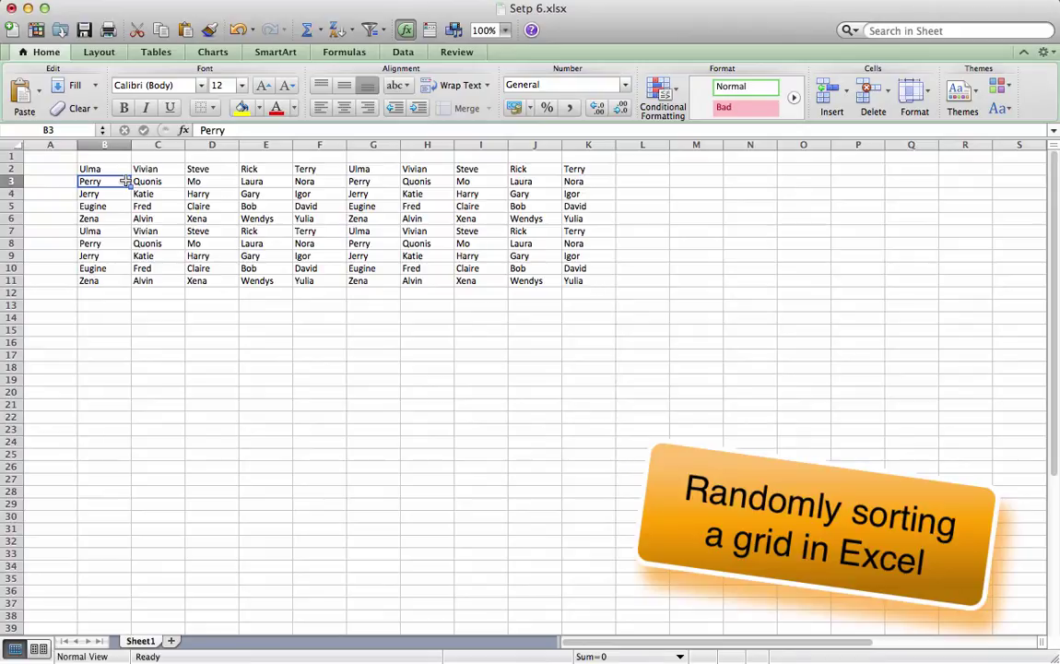
pyautogui.moveTo(124, 182); pyautogui.dragTo(204, 183)
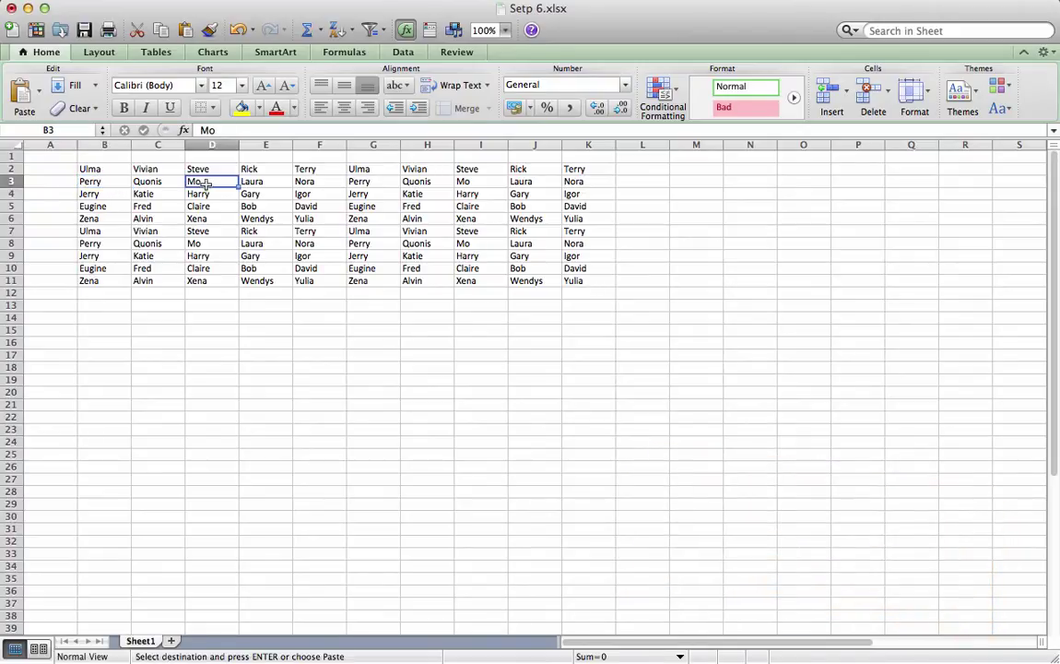
# Overwrite D3 with Perry and B3 with Mo, then move to empty cell B1
pyautogui.click(205, 184)
pyautogui.press('BackSpace')
pyautogui.write('Perry')
pyautogui.click(100, 184)
pyautogui.press('BackSpace')
pyautogui.write('Mo')
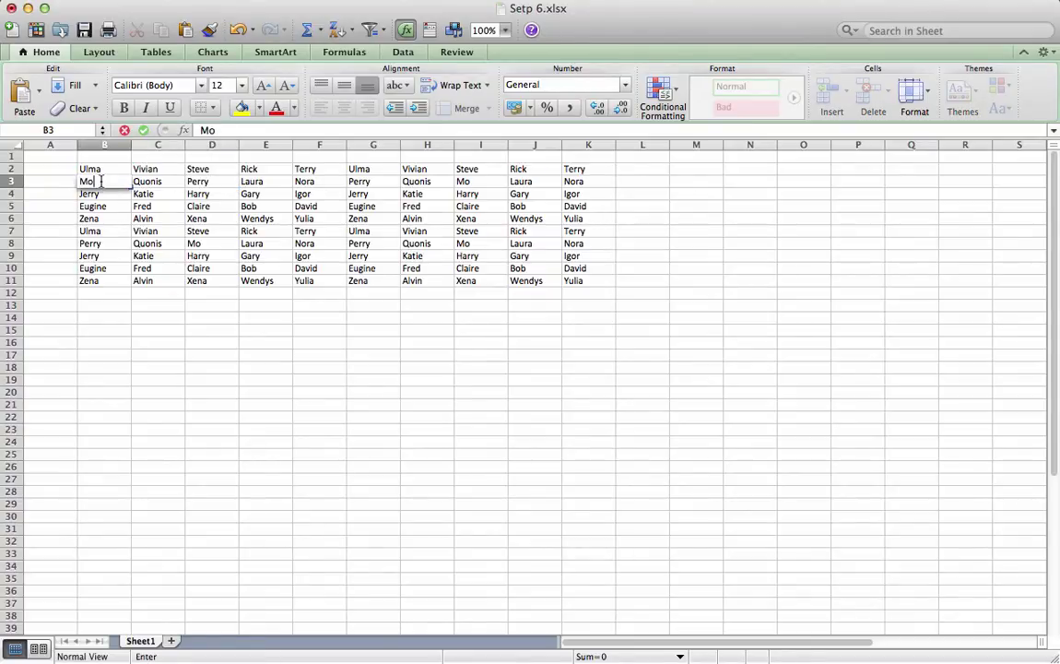
pyautogui.click(215, 221)
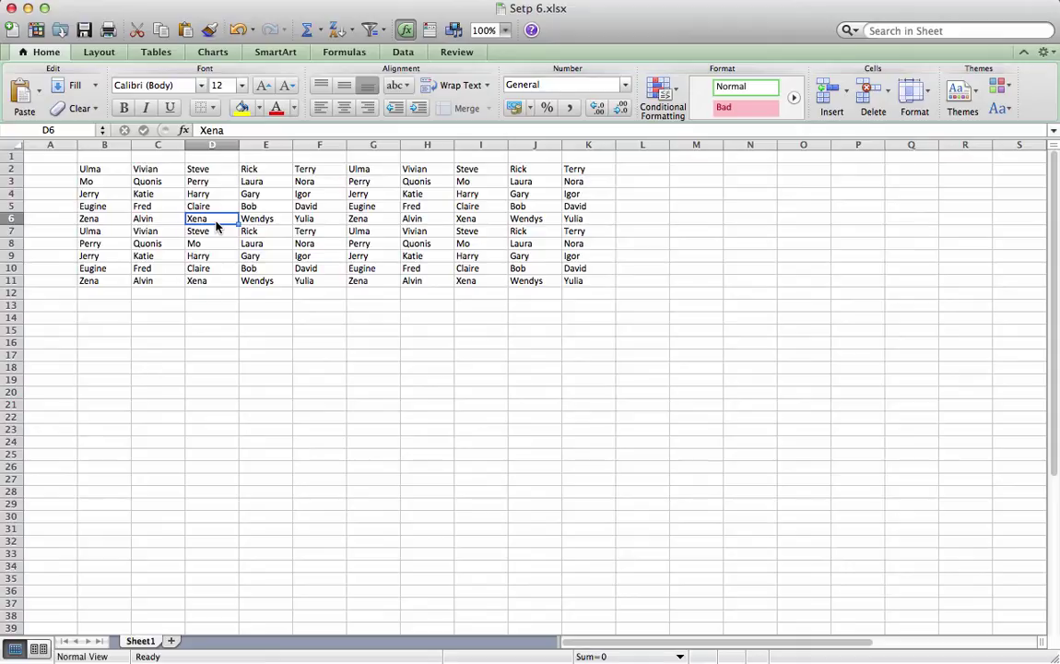
pyautogui.click(97, 156)
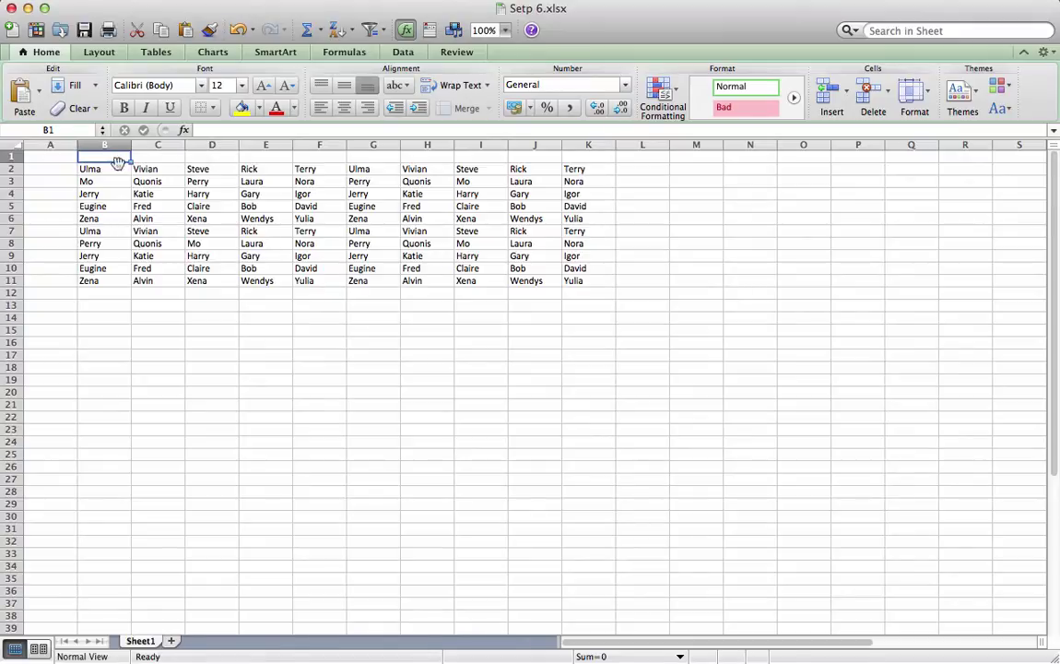
pyautogui.click(154, 157)
pyautogui.moveTo(115, 160); pyautogui.dragTo(590, 160)
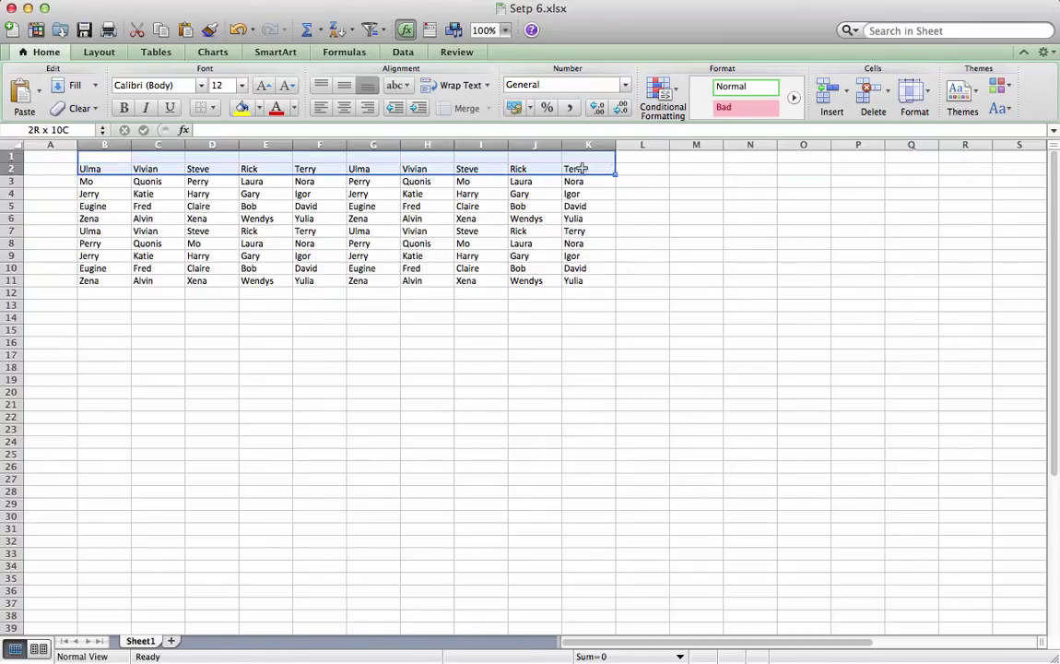
pyautogui.moveTo(49, 169); pyautogui.dragTo(72, 285)
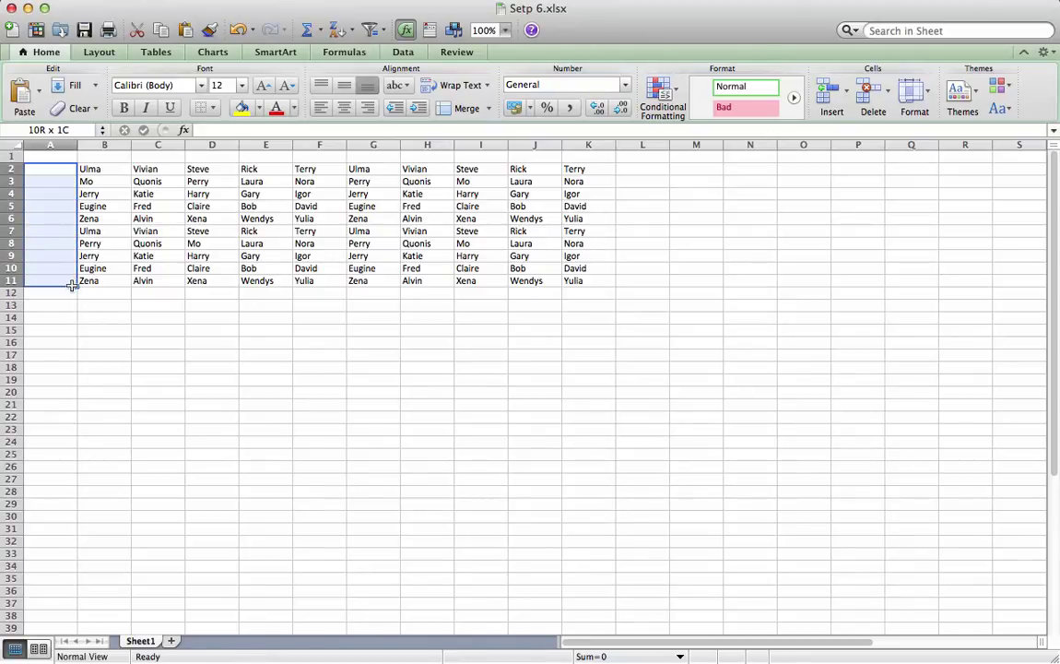
pyautogui.click(148, 206)
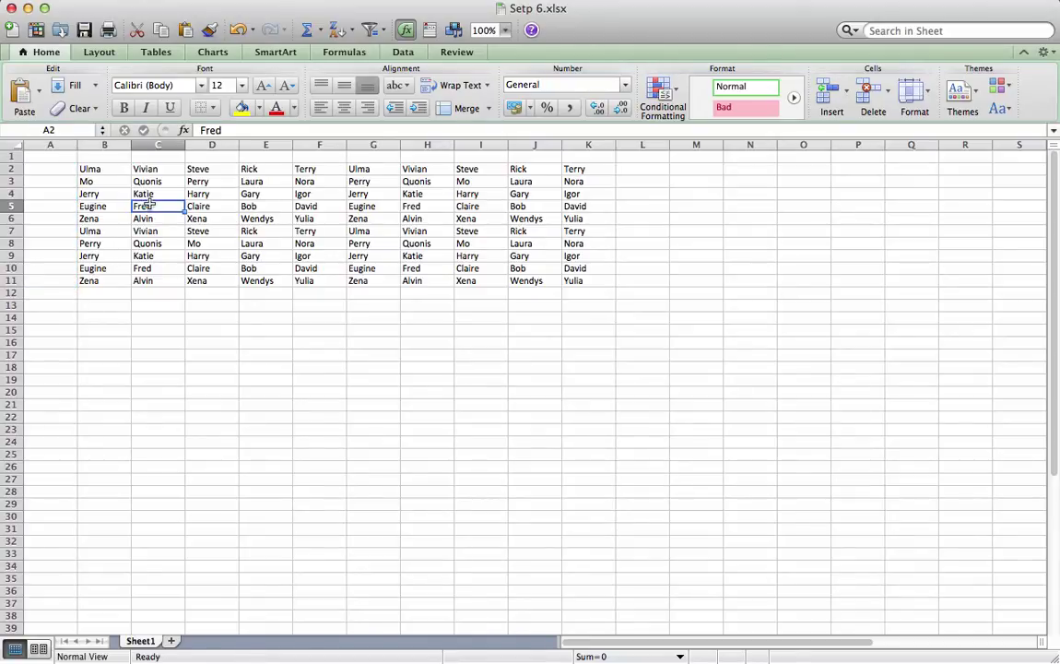
pyautogui.click(106, 155)
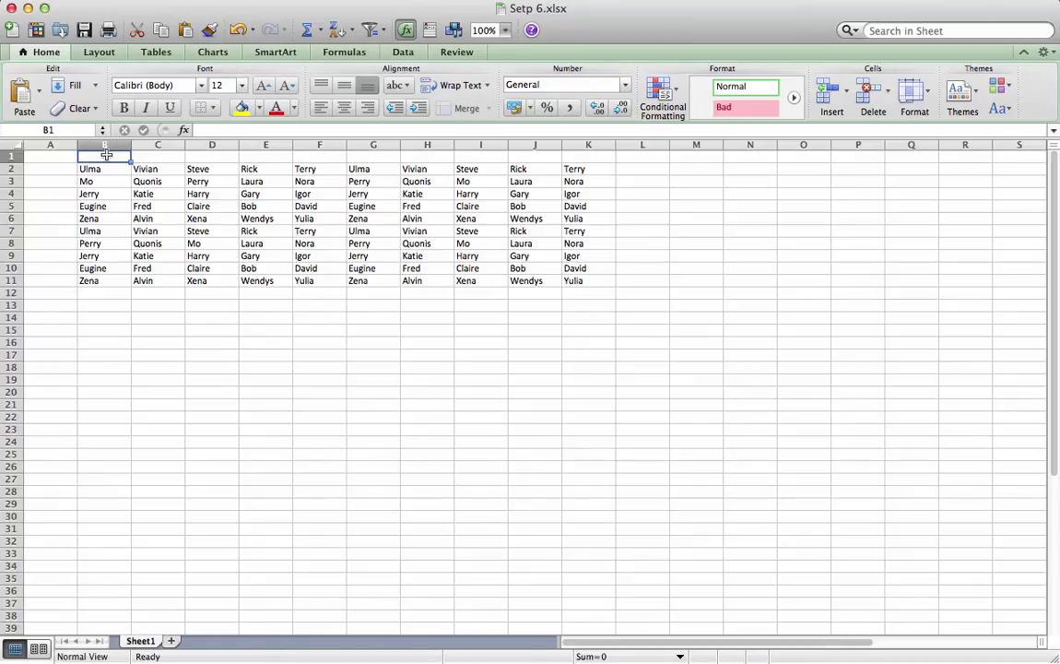
# Enter the formula =RAND() in cell B1
pyautogui.click(206, 130)
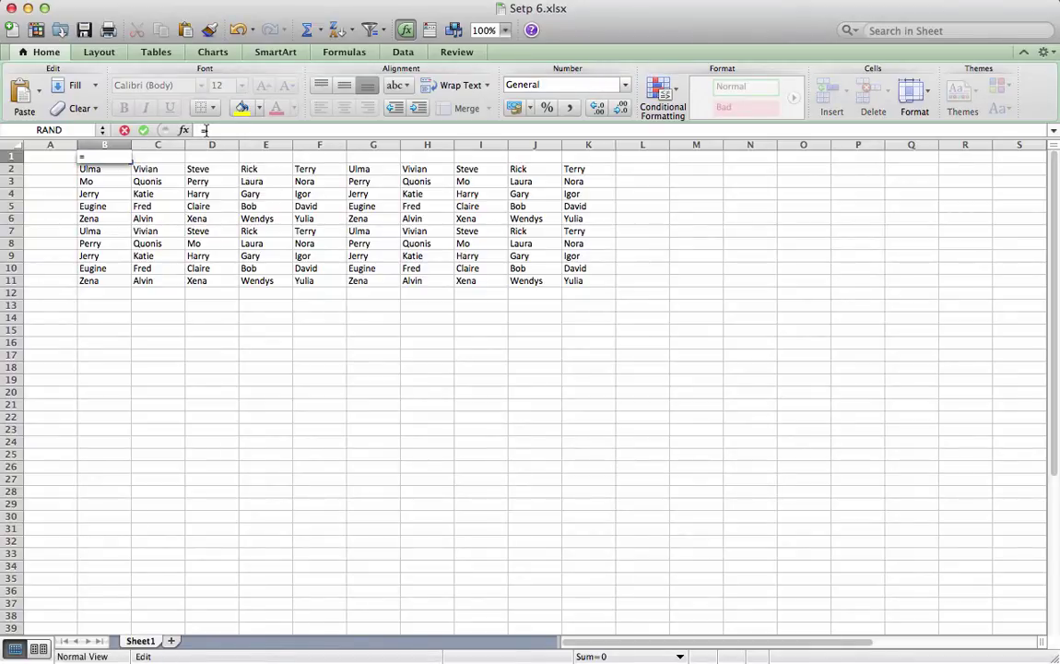
pyautogui.write('=RAND()')
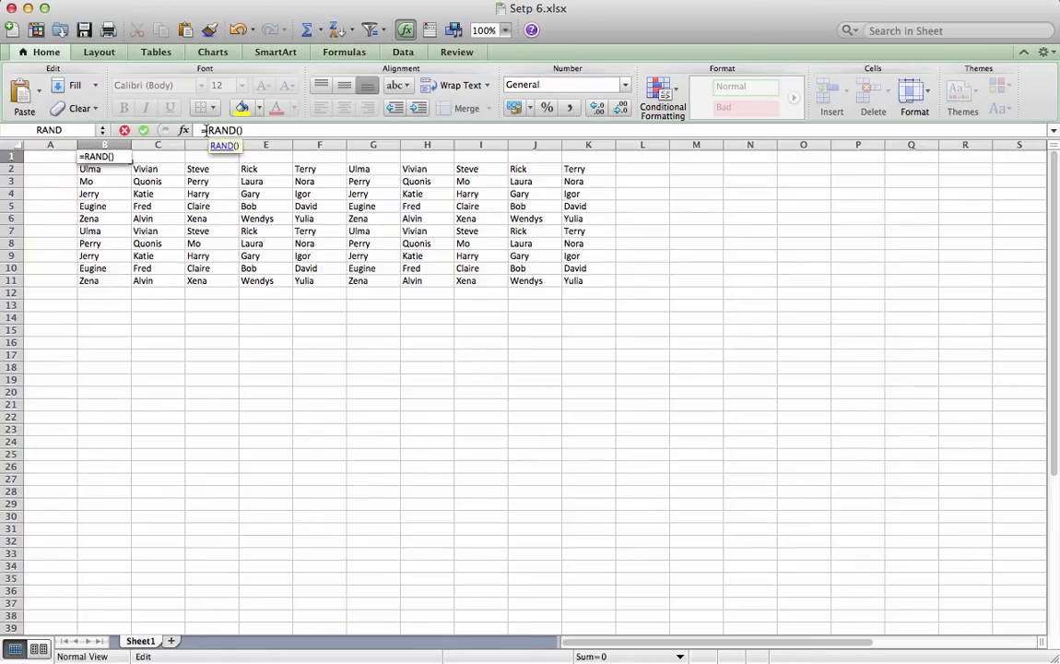
pyautogui.write('+')
pyautogui.click(164, 155)
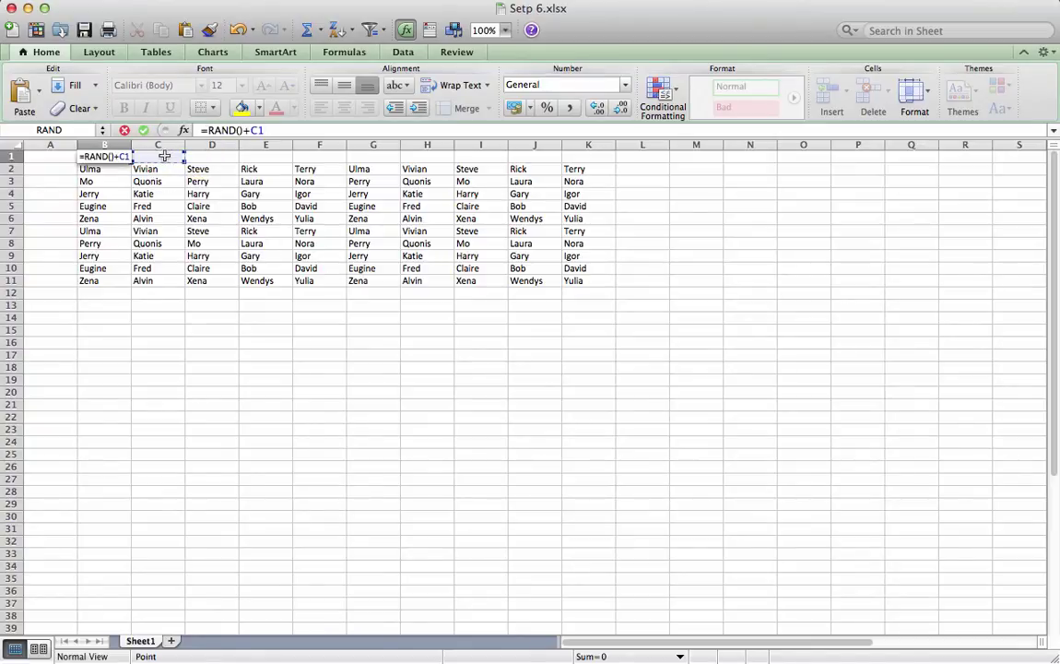
pyautogui.press('BackSpace')
pyautogui.press('BackSpace')
pyautogui.press('BackSpace')
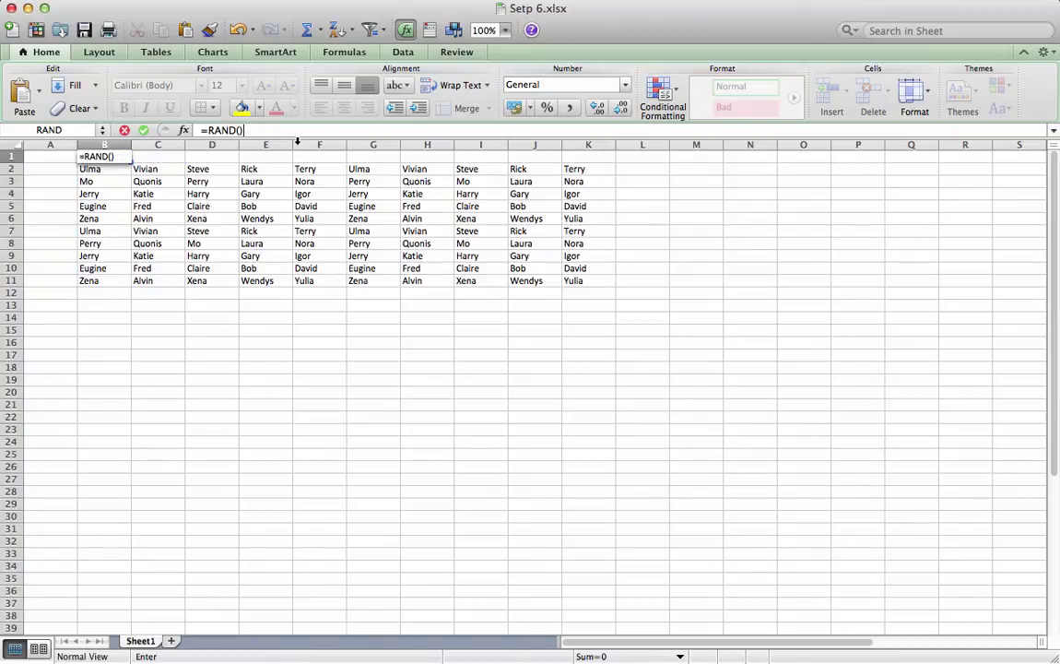
pyautogui.press('Return')
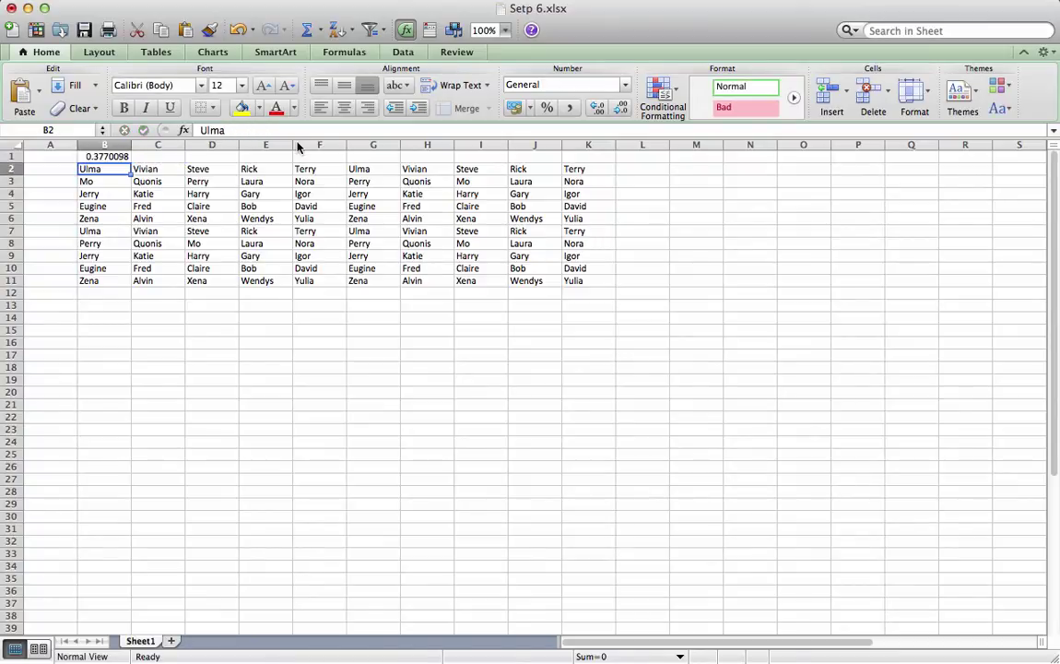
pyautogui.click(111, 157)
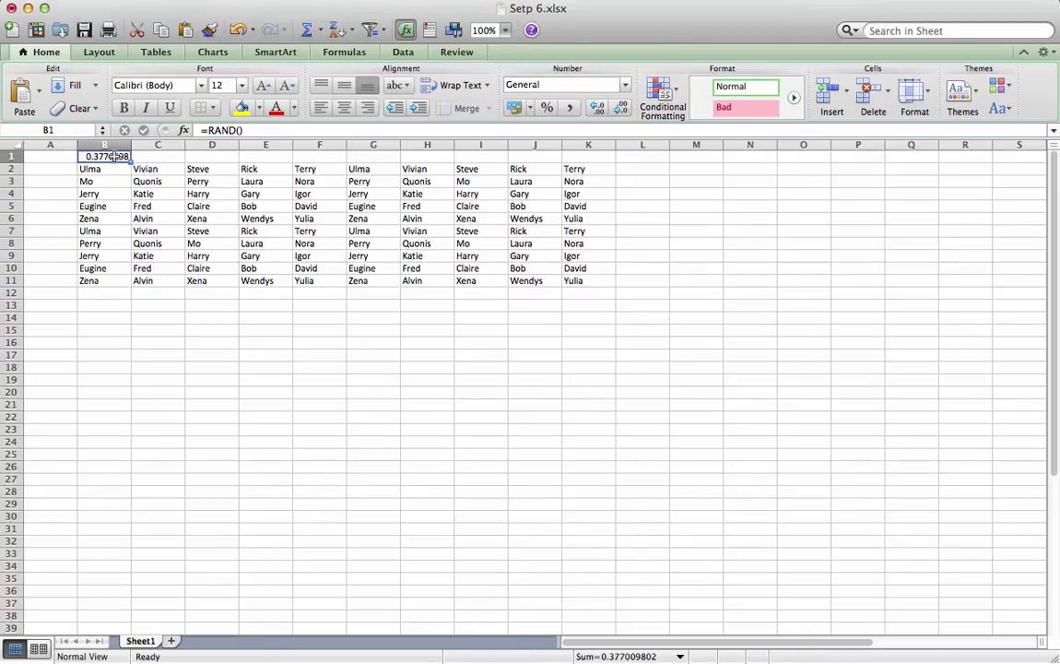
# Copy B1's =RAND() and paste it across row 1 into C1 through K1
pyautogui.press('super+c')
pyautogui.press('Right')
pyautogui.press('super+v')
pyautogui.press('Right')
pyautogui.press('super+v')
pyautogui.press('Right')
pyautogui.press('super+v')
pyautogui.press('Right')
pyautogui.press('super+v')
pyautogui.press('Right')
pyautogui.press('super+v')
pyautogui.press('Right')
pyautogui.press('super+v')
pyautogui.press('Right')
pyautogui.press('super+v')
pyautogui.press('Right')
pyautogui.press('super+v')
pyautogui.press('Right')
pyautogui.press('super+v')
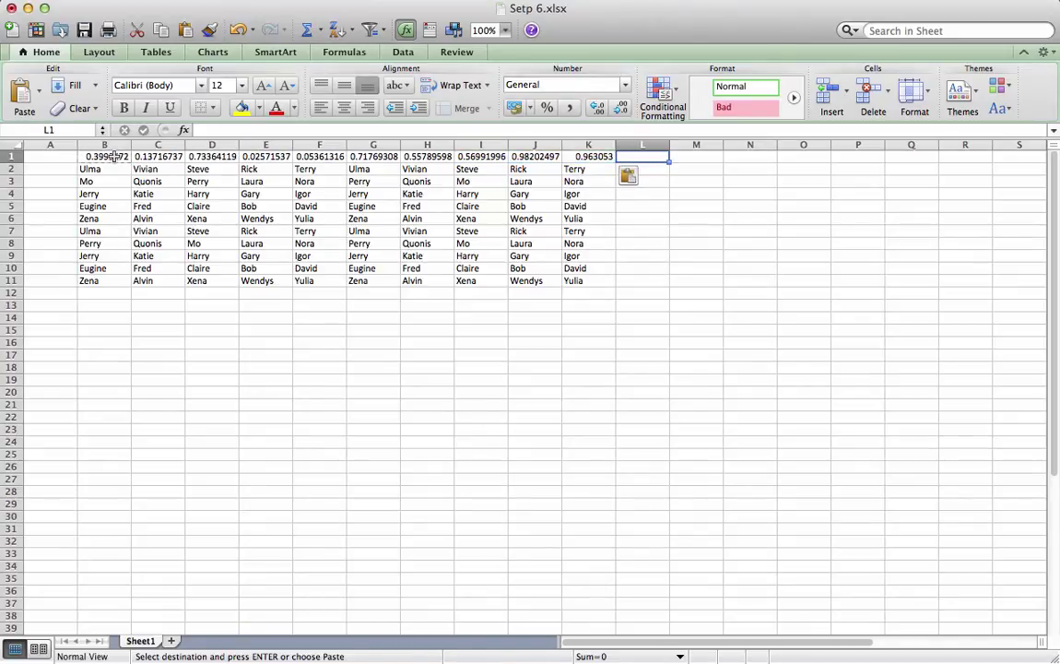
# Paste the copied =RAND() formula down column A, from A2 to A11
pyautogui.click(53, 168)
pyautogui.press('super+v')
pyautogui.press('Down')
pyautogui.press('super+v')
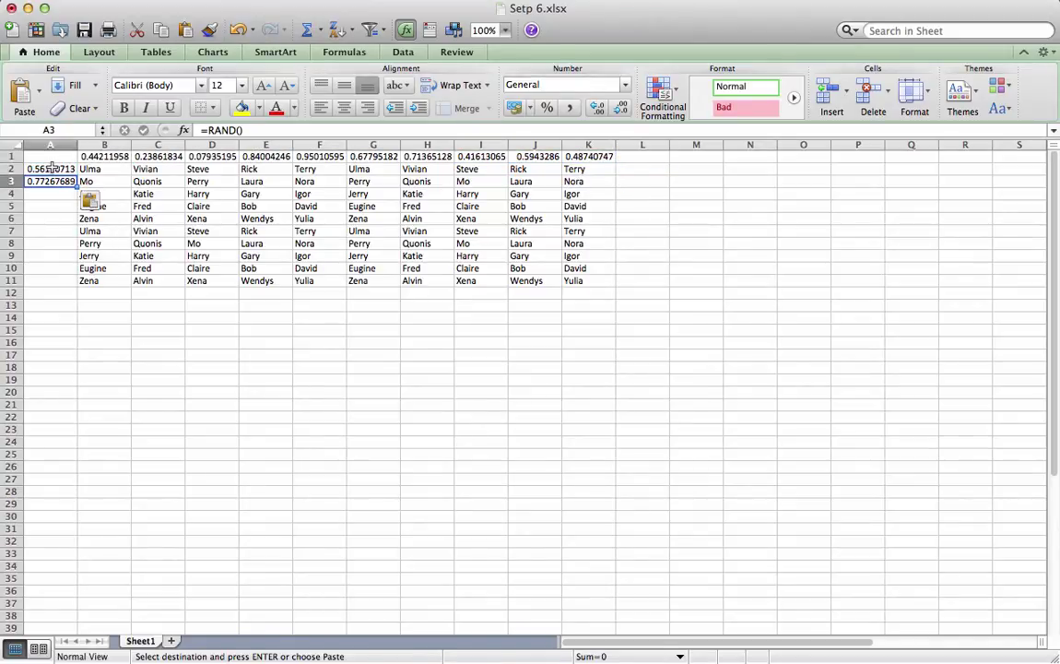
pyautogui.press('Down')
pyautogui.press('super+v')
pyautogui.press('Down')
pyautogui.press('super+v')
pyautogui.press('Down')
pyautogui.press('super+v')
pyautogui.press('Down')
pyautogui.press('super+v')
pyautogui.press('Down')
pyautogui.press('super+v')
pyautogui.press('Down')
pyautogui.press('super+v')
pyautogui.press('Down')
pyautogui.press('super+v')
pyautogui.press('Down')
pyautogui.press('super+v')
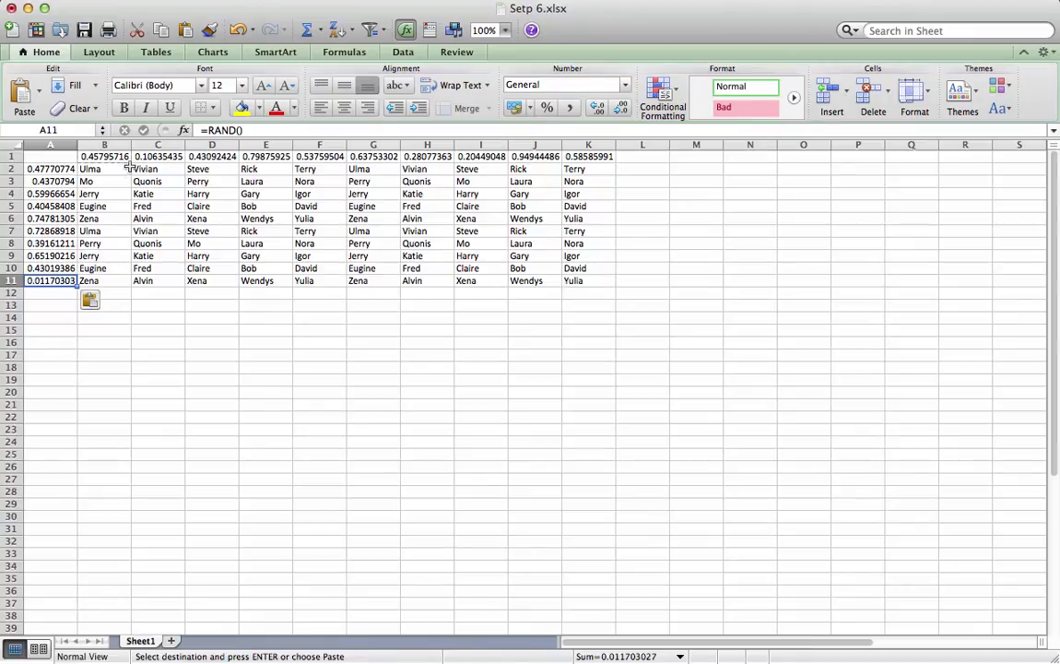
# Select B1:K11 and open the Custom Sort dialog, moving it to screen centre
pyautogui.click(112, 285)
pyautogui.moveTo(111, 285); pyautogui.dragTo(588, 157)
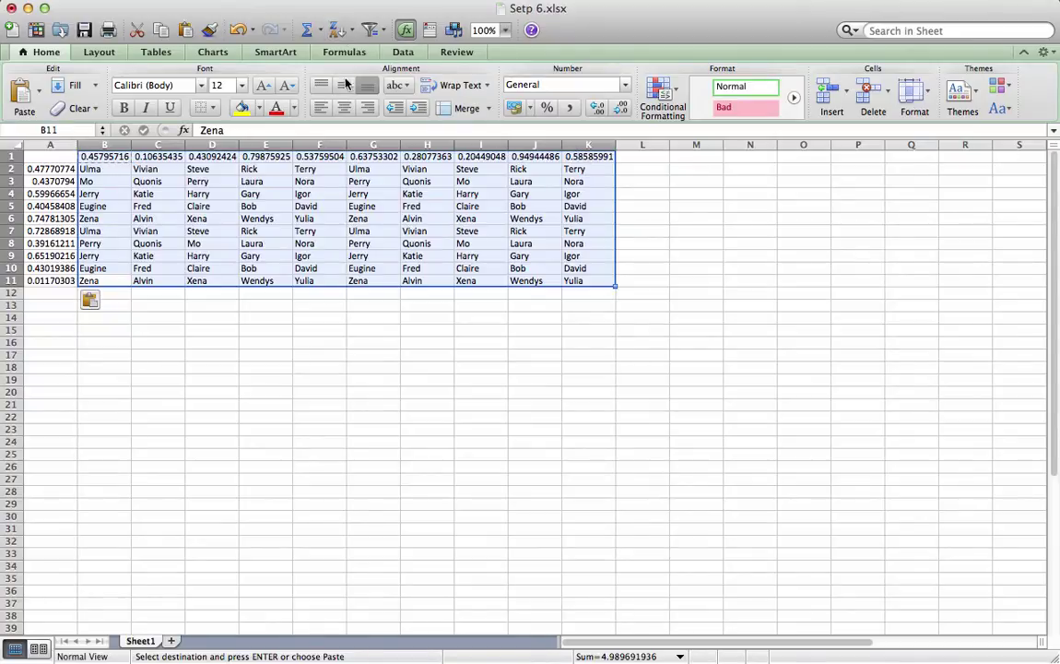
pyautogui.click(353, 34)
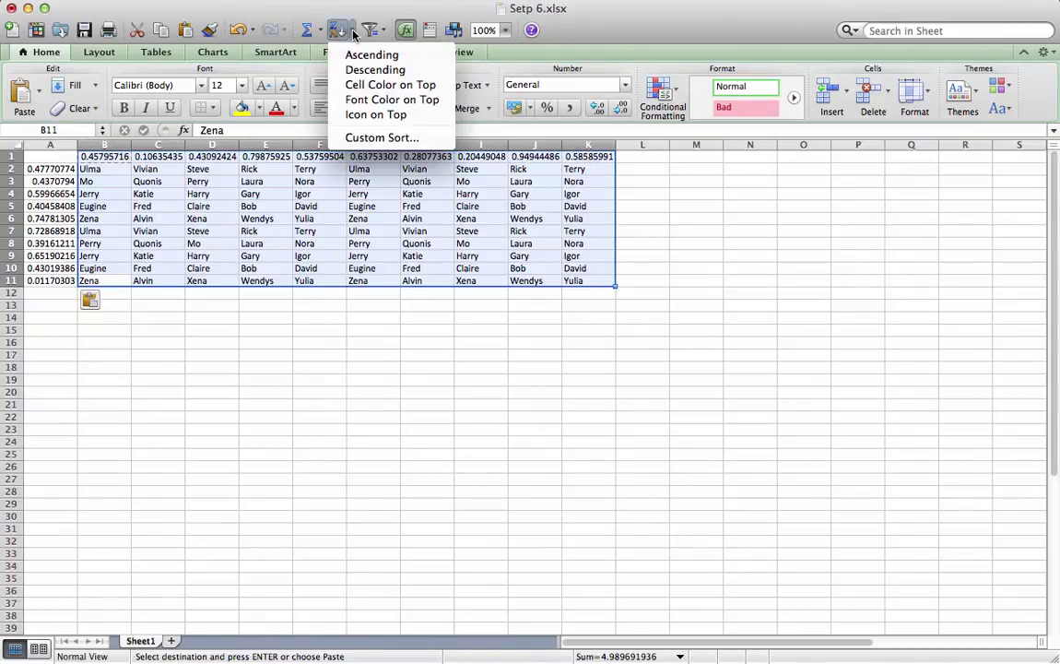
pyautogui.click(376, 139)
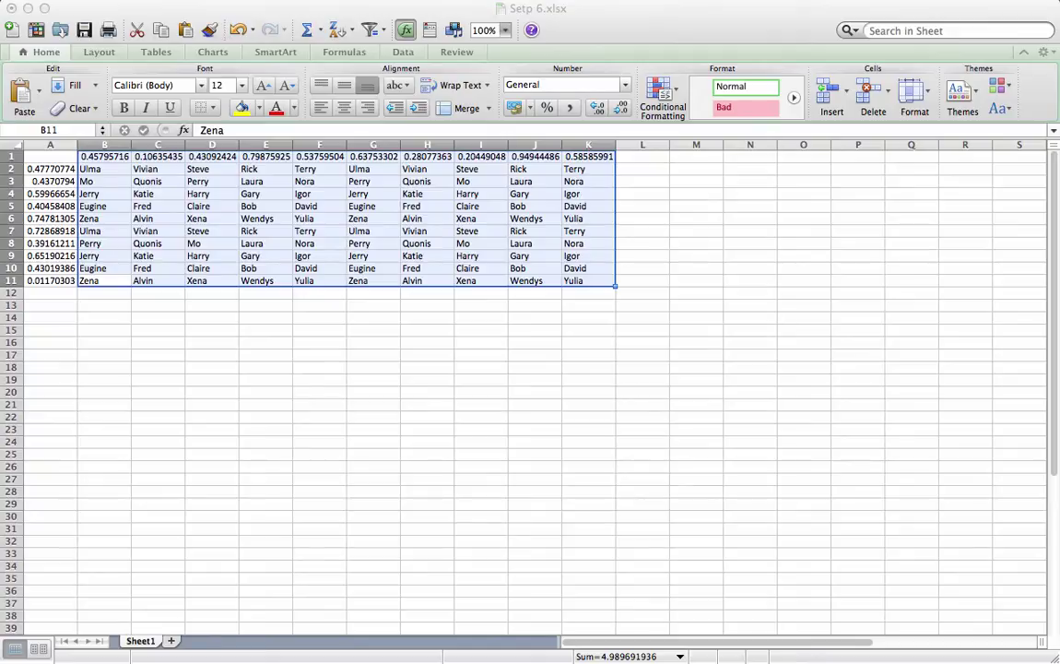
pyautogui.moveTo(523, 624); pyautogui.dragTo(725, 198)
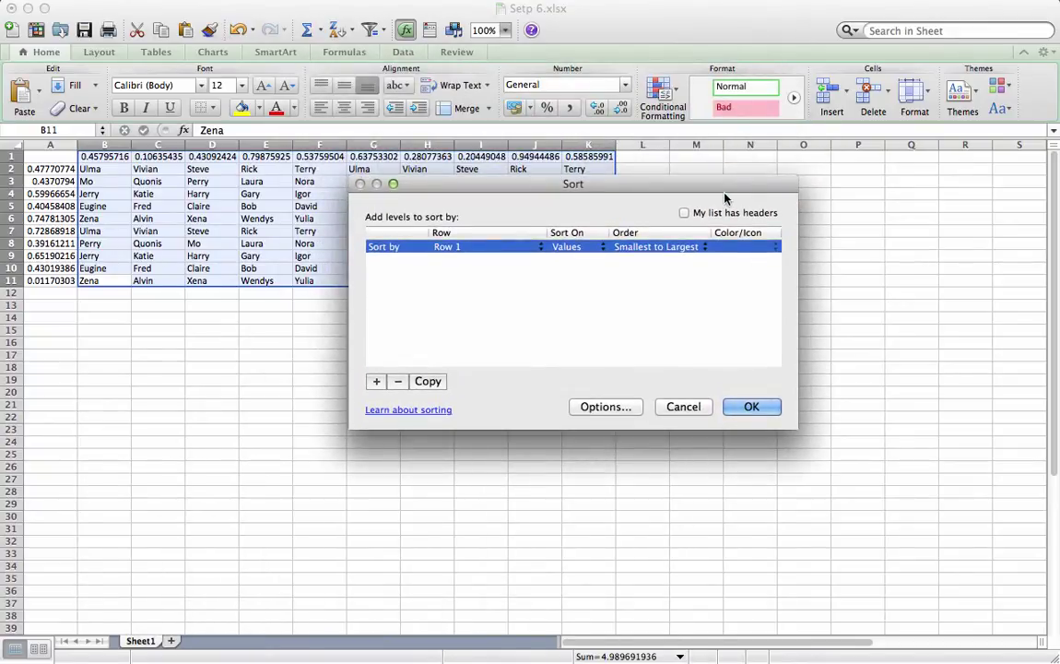
# Set sort orientation to left to right and sort on Row 1 values, smallest to largest
pyautogui.click(620, 412)
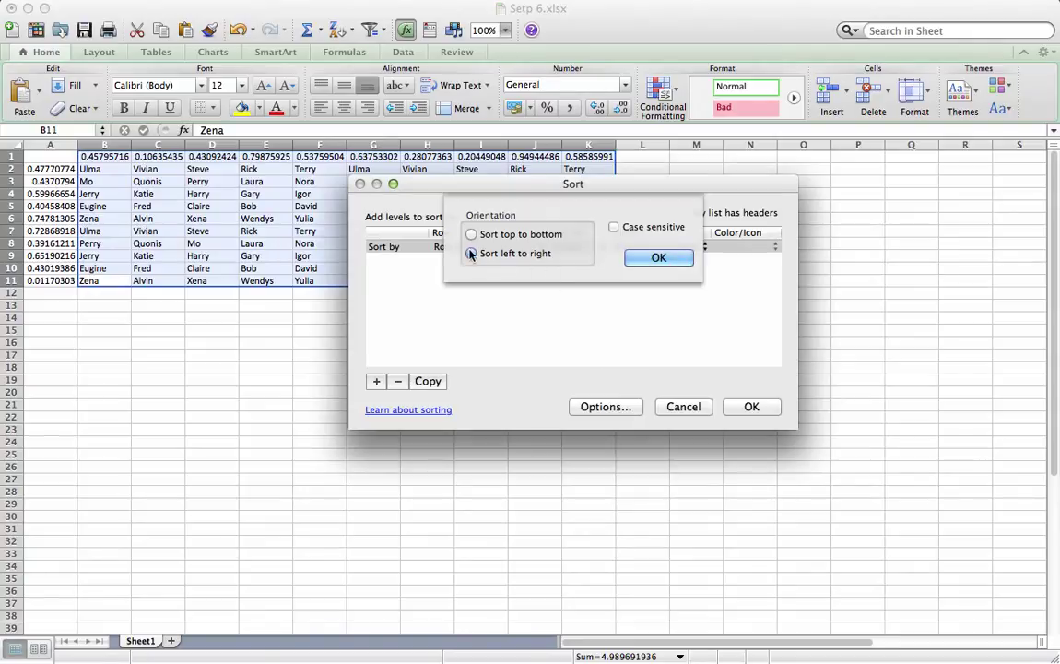
pyautogui.click(471, 254)
pyautogui.click(656, 259)
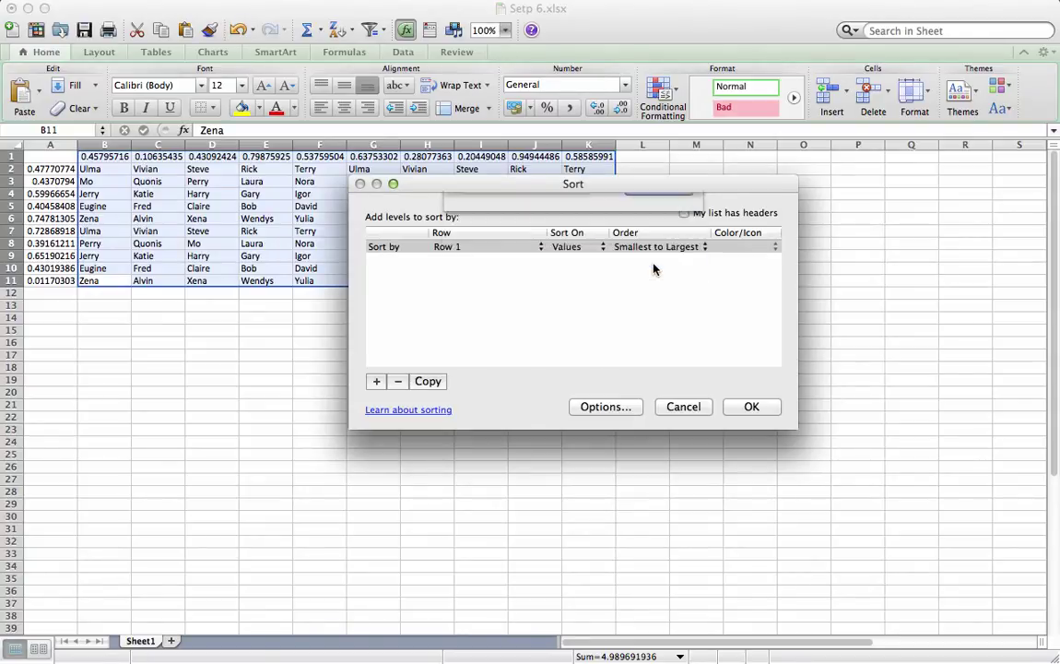
pyautogui.click(751, 407)
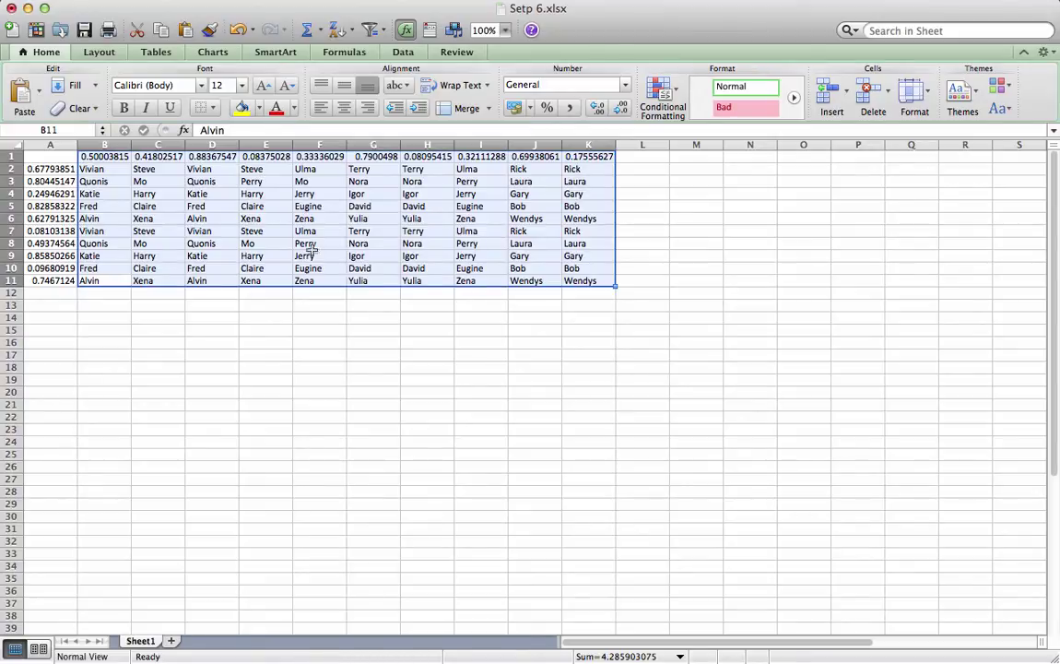
# Select A2:K11, the names plus helper column A, and bring up the Sort choices
pyautogui.click(490, 355)
pyautogui.moveTo(603, 280); pyautogui.dragTo(61, 171)
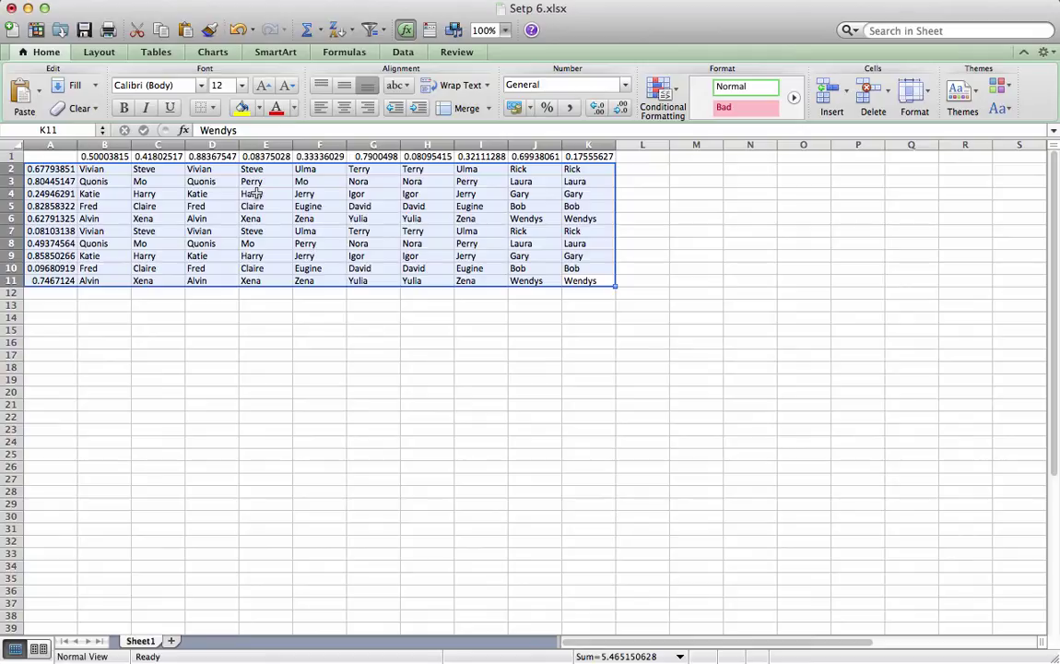
pyautogui.click(353, 34)
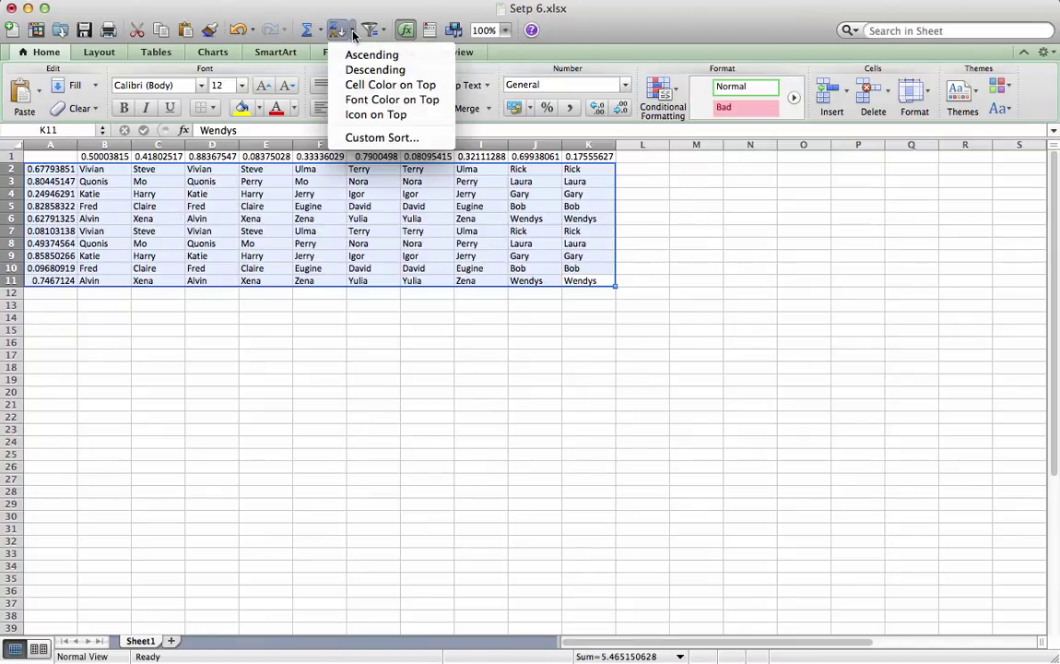
# In Custom Sort, set orientation back to top to bottom and sort on column A values
pyautogui.click(378, 135)
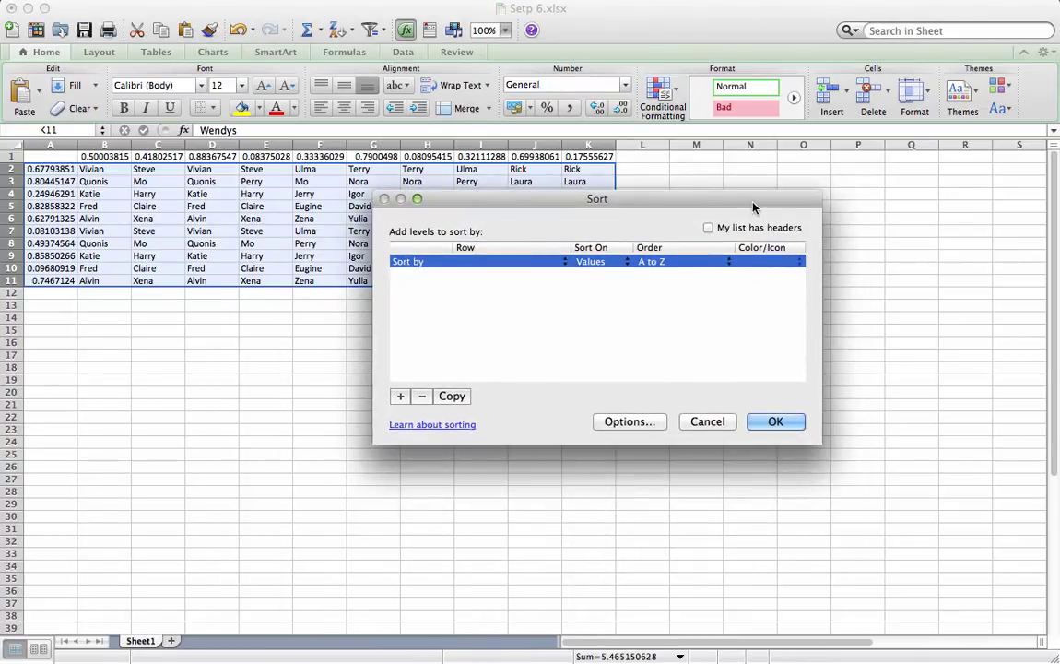
pyautogui.click(651, 422)
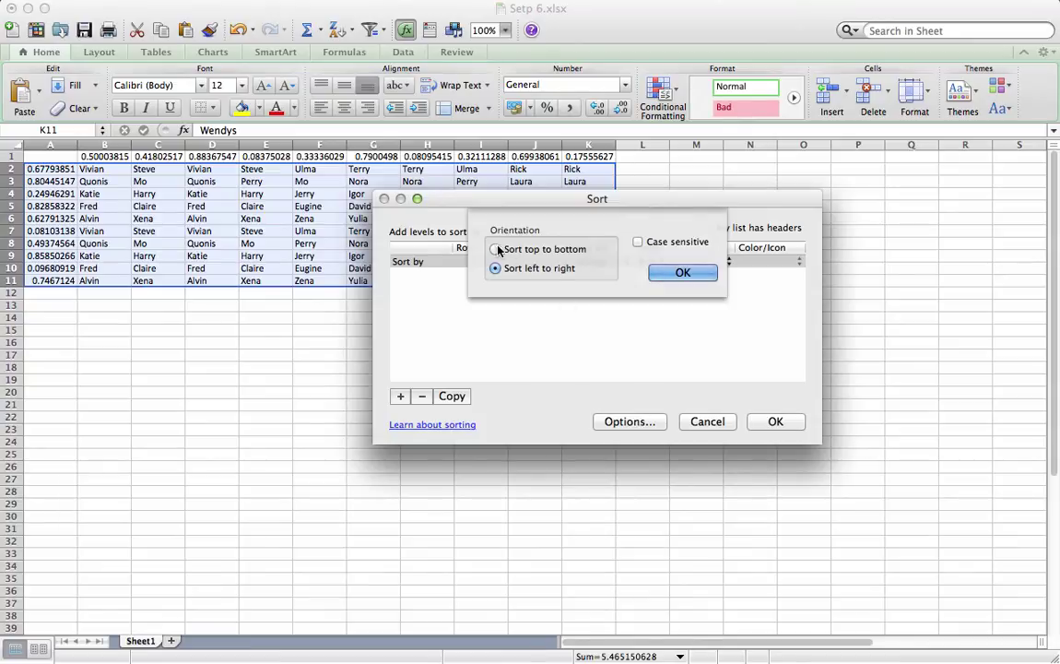
pyautogui.click(496, 250)
pyautogui.click(680, 273)
pyautogui.click(775, 422)
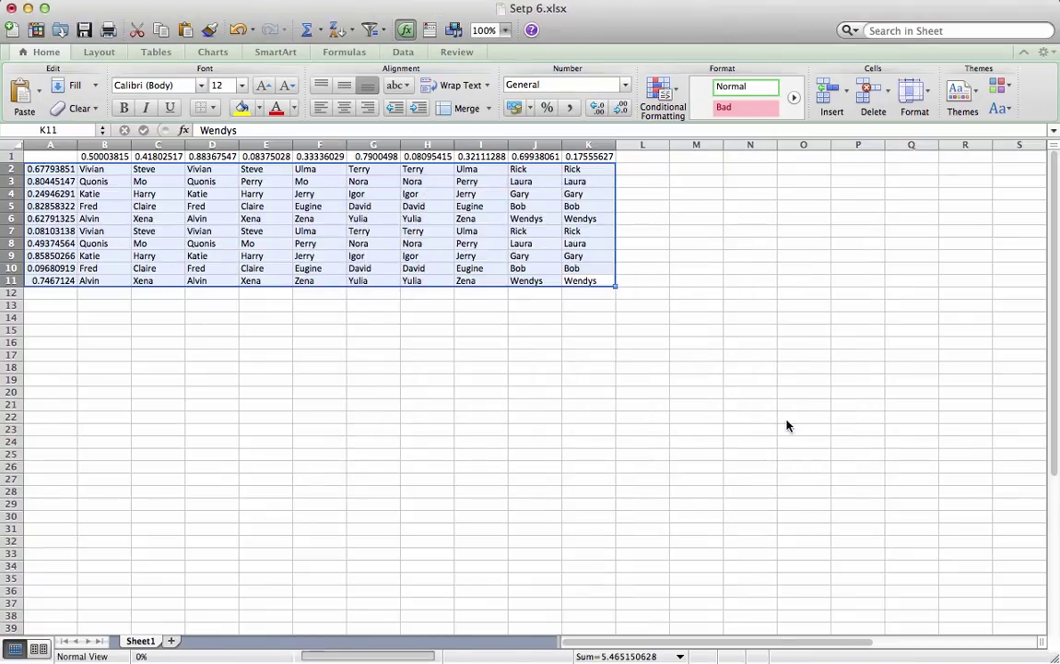
# Select cell B8 to drop the selection and review the fully shuffled names
pyautogui.click(92, 243)
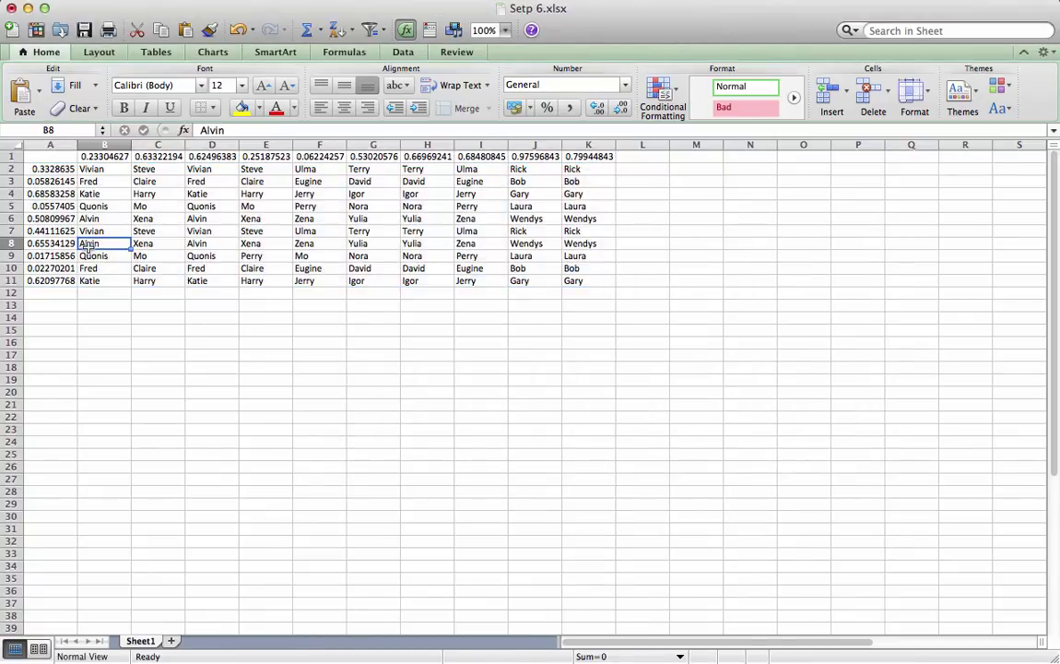